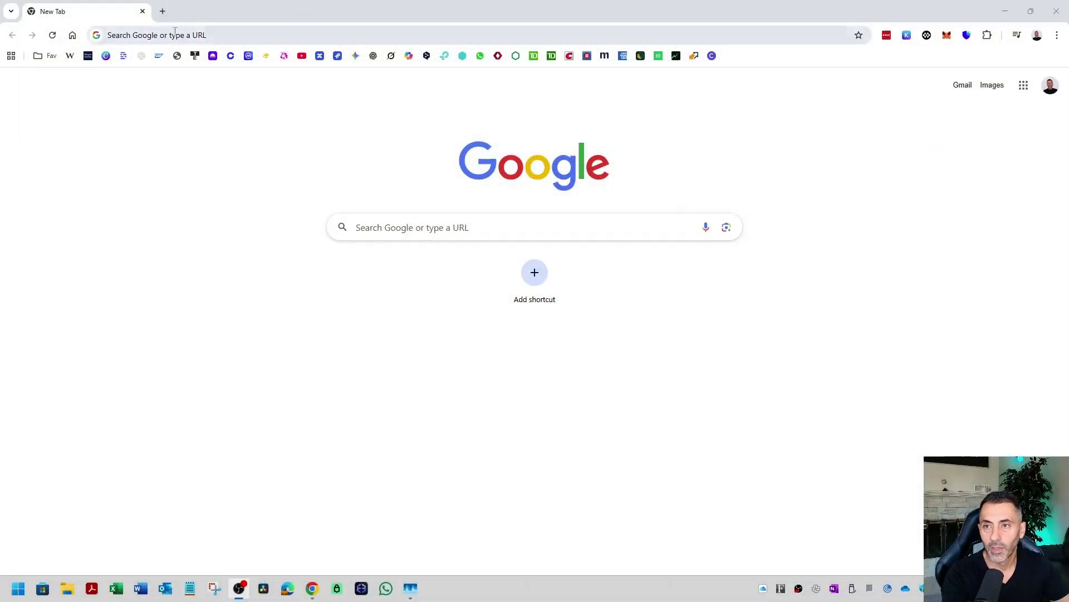
# - Go to the ledger.com website
pyautogui.click(175, 32)
pyautogui.write('ledger')
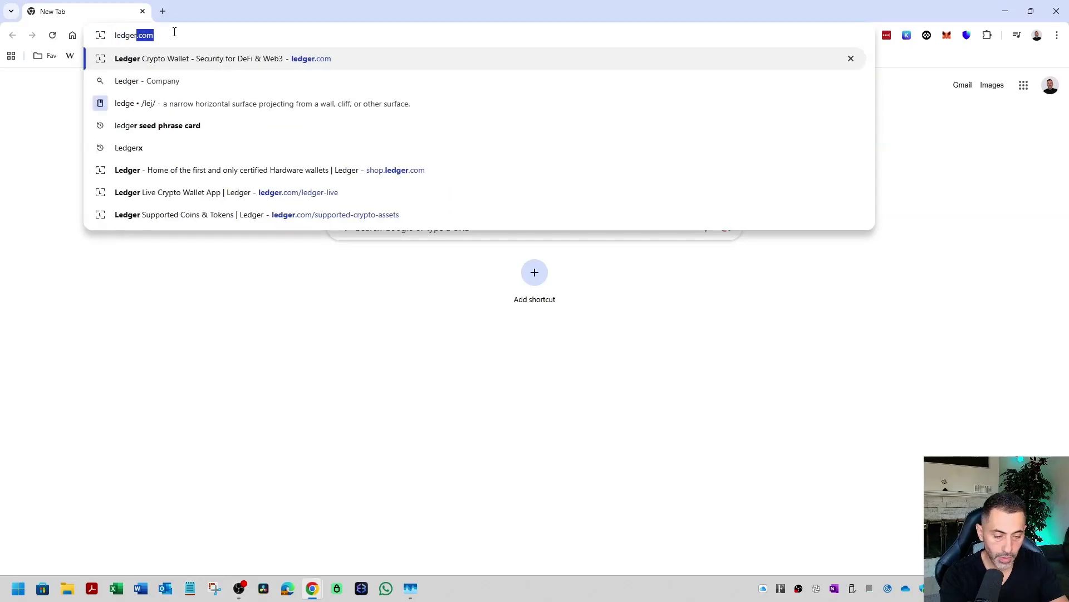
pyautogui.write('.c')
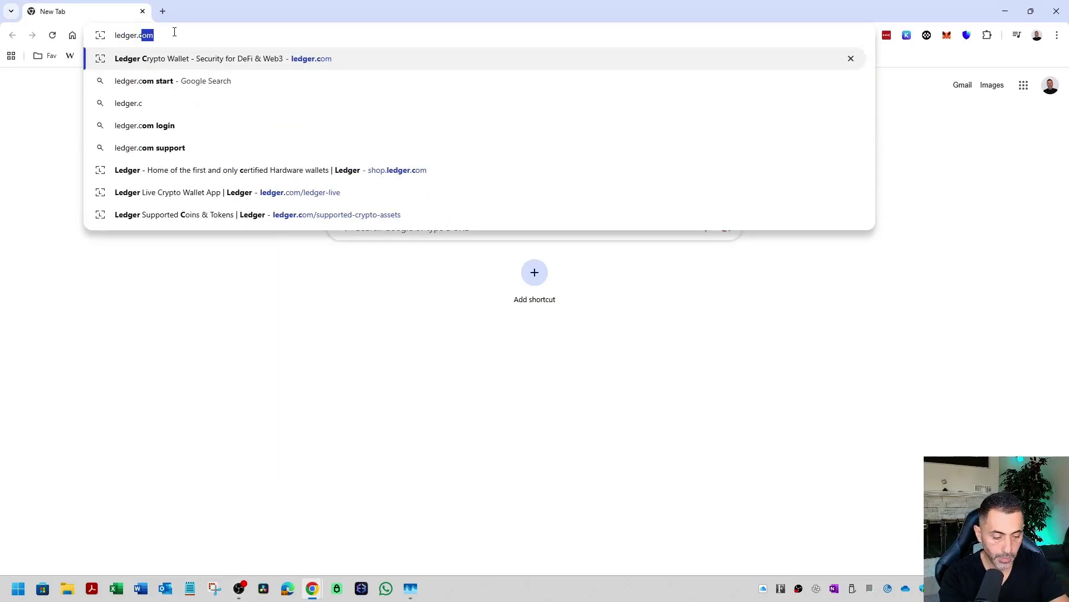
pyautogui.press('Return')
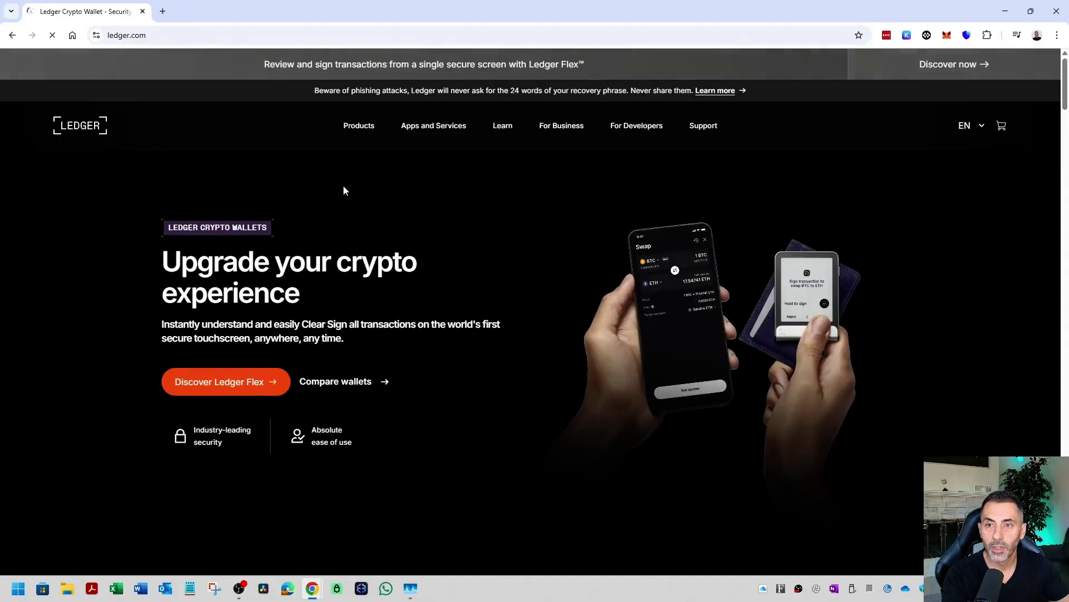
# - Save the Windows Ledger Live installer to the Desktop and minimize Chrome
pyautogui.moveTo(447, 134)
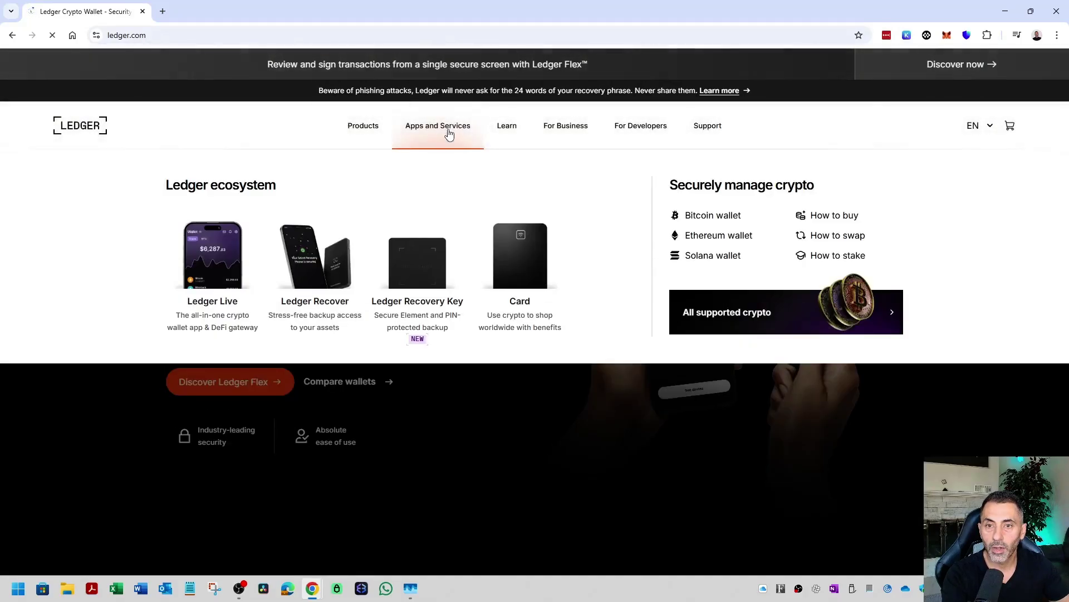
pyautogui.click(211, 272)
pyautogui.scroll(-3, 287, 252)
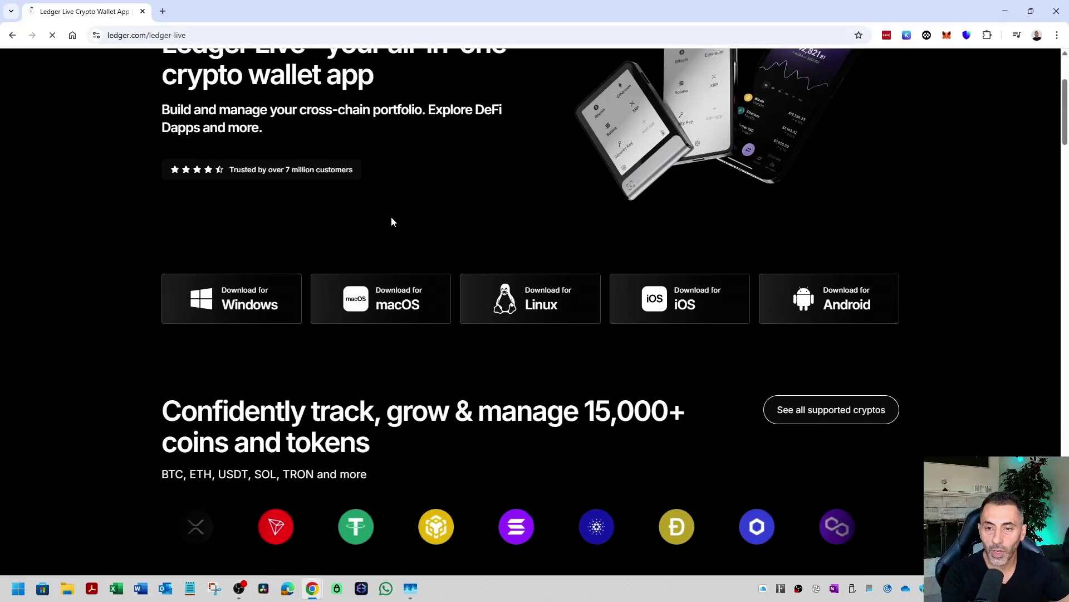
pyautogui.click(241, 307)
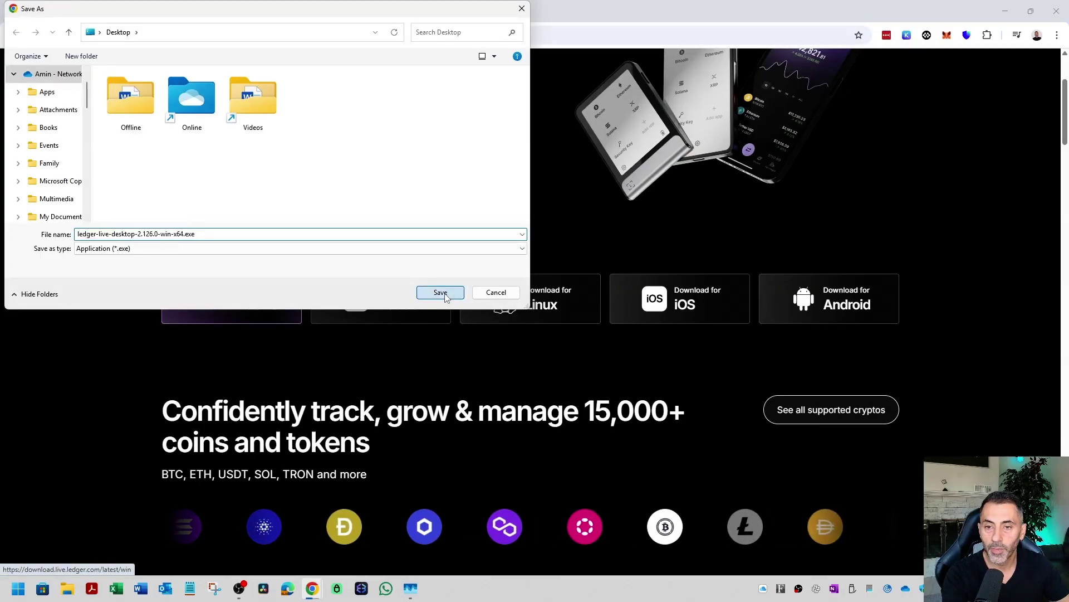
pyautogui.click(445, 295)
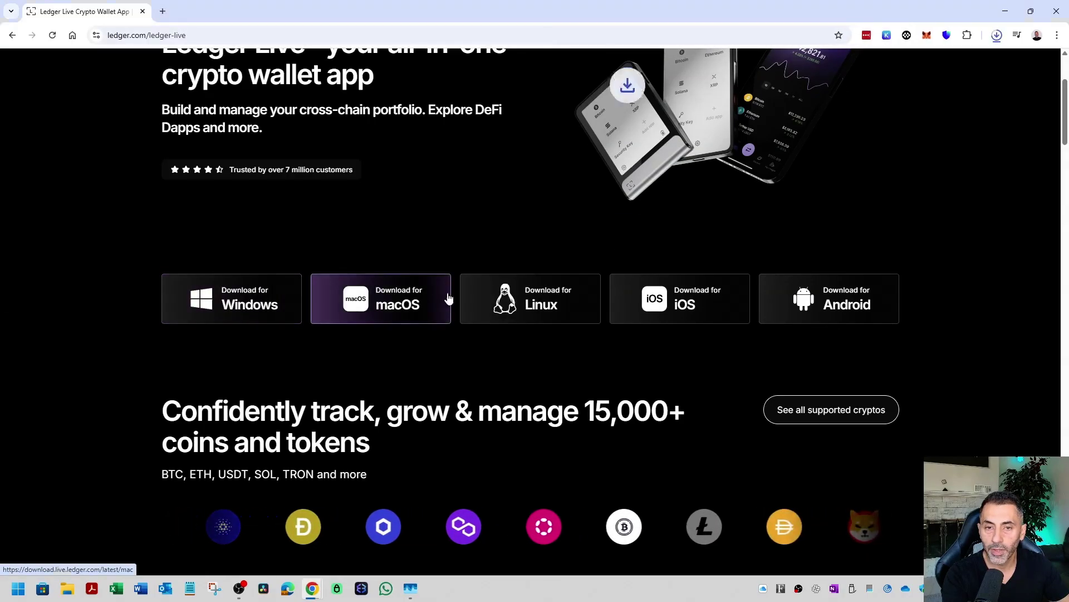
pyautogui.click(1010, 12)
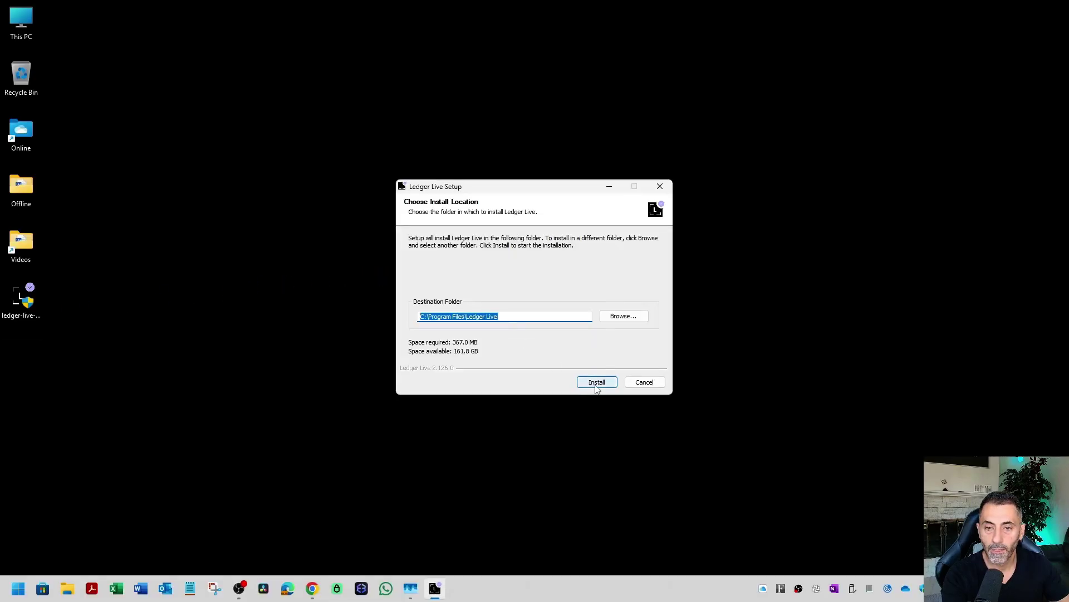
# - Install Ledger Live into the default C:\Program Files\Ledger Live folder and launch it
pyautogui.click(597, 383)
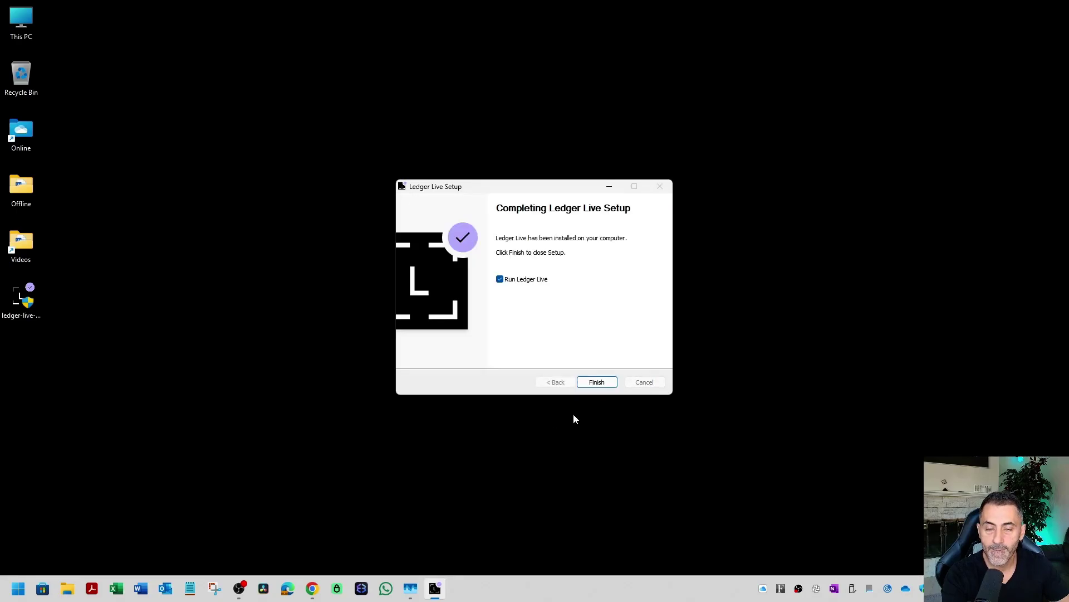
pyautogui.click(600, 383)
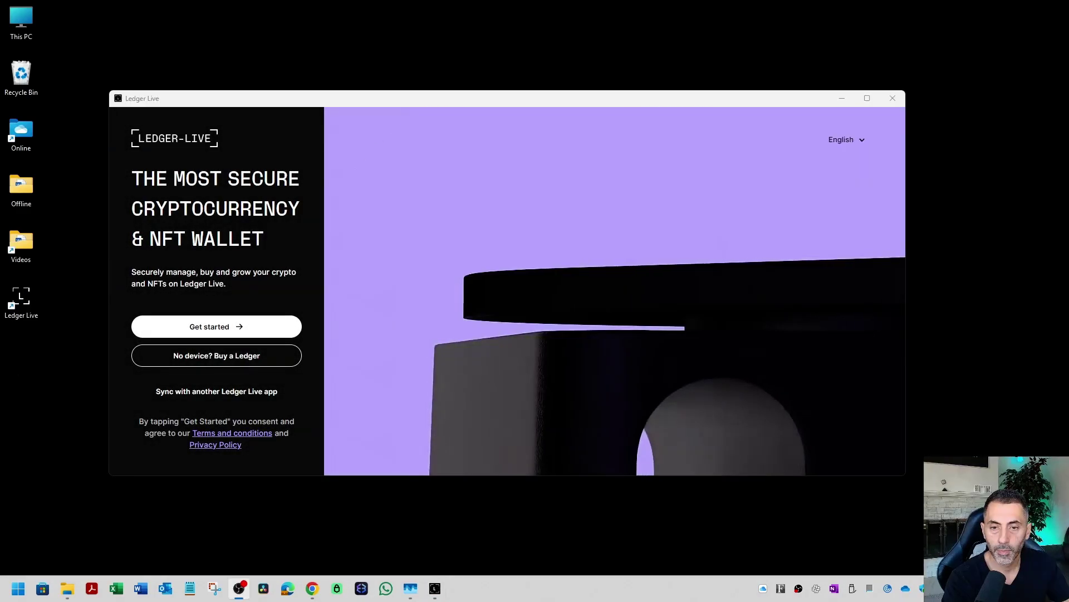
# - Refuse data sharing and choose to set up a new Ledger Nano X
pyautogui.click(232, 327)
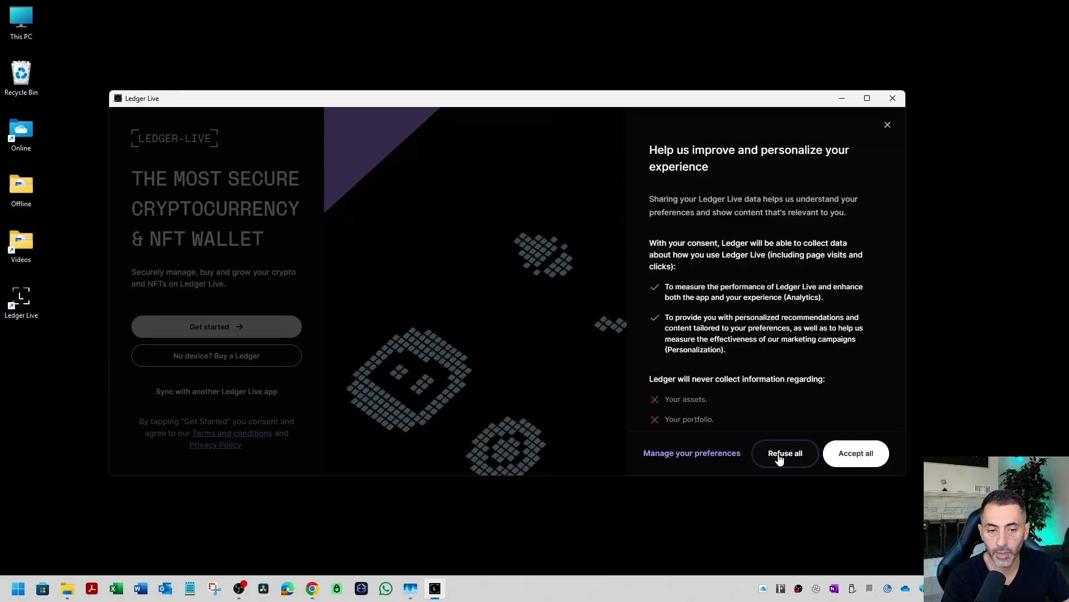
pyautogui.click(784, 457)
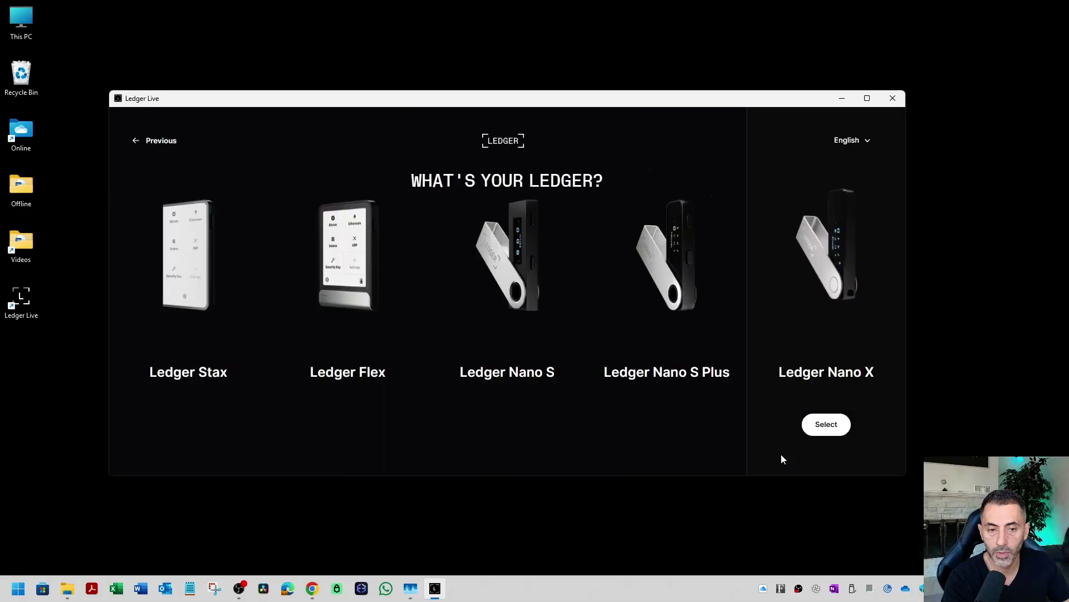
pyautogui.click(827, 426)
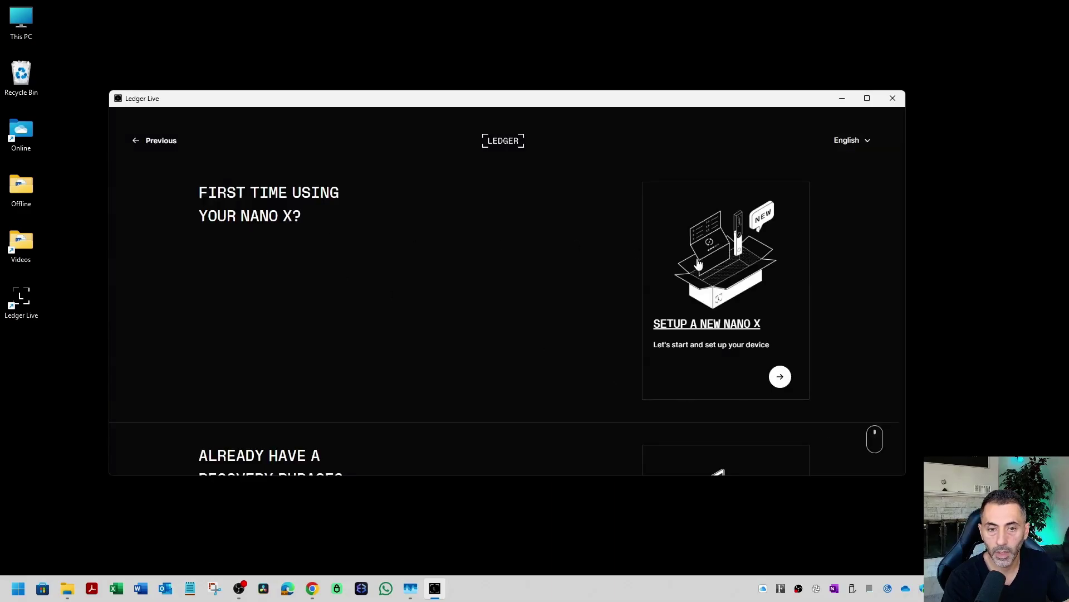
pyautogui.click(708, 329)
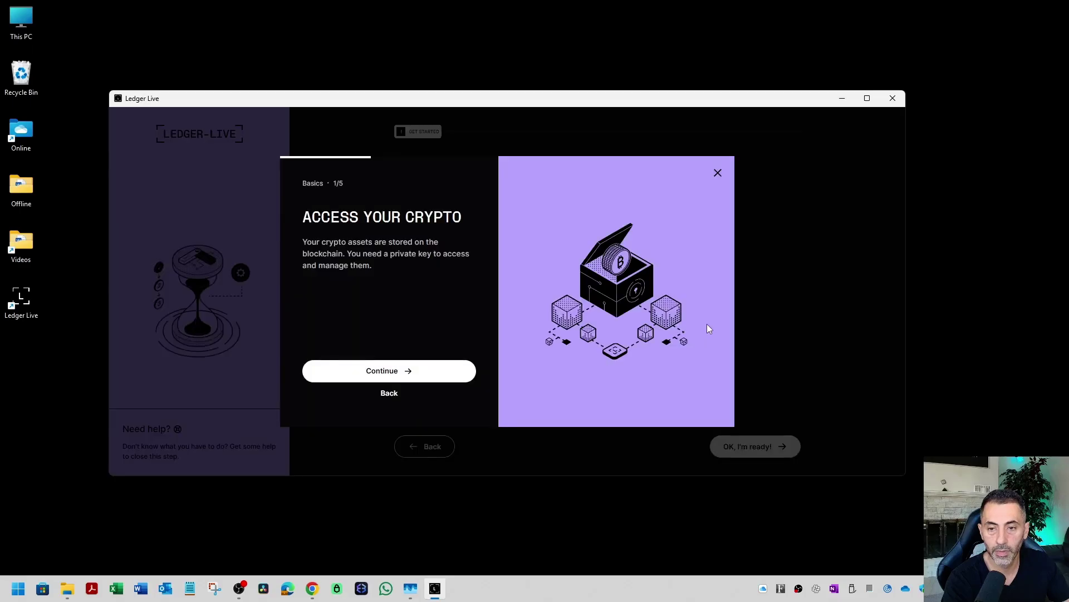
# - Go through all five basics cards to reach the get-started checklist
pyautogui.click(394, 377)
pyautogui.click(401, 378)
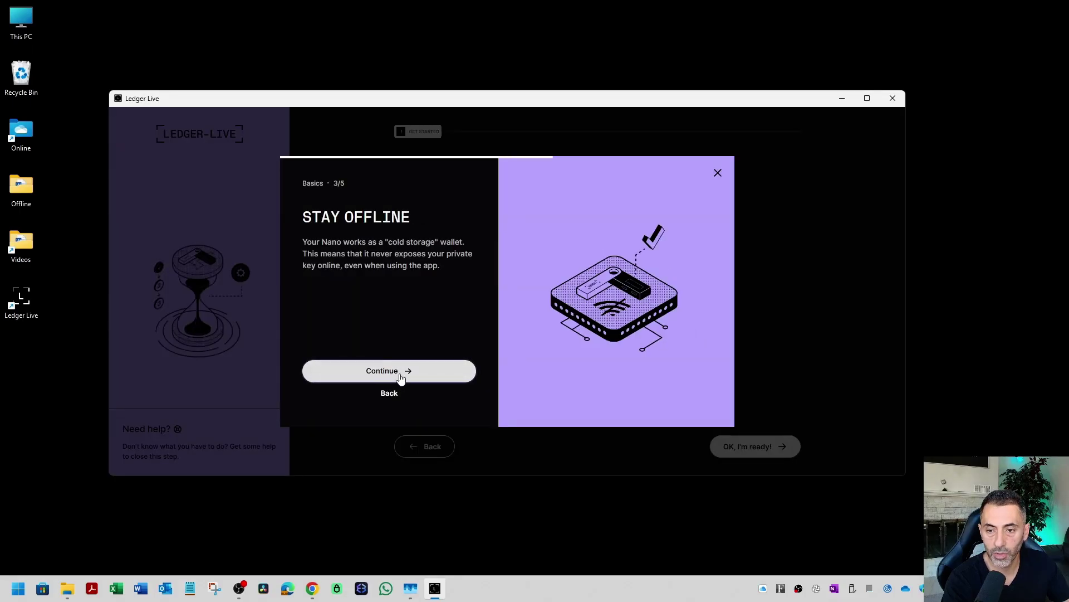
pyautogui.click(400, 378)
pyautogui.click(402, 378)
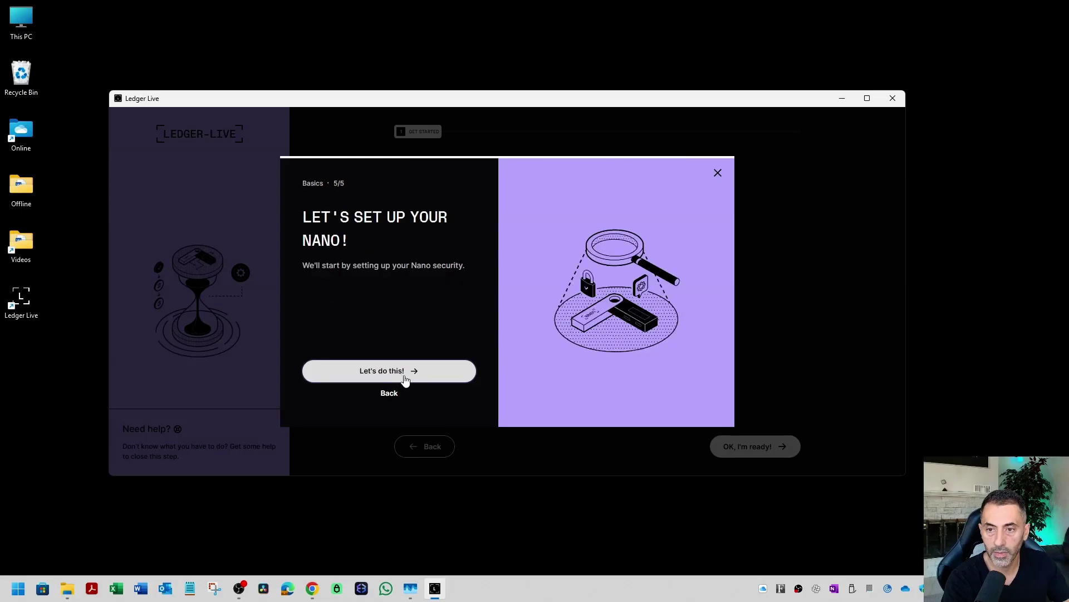
pyautogui.click(405, 378)
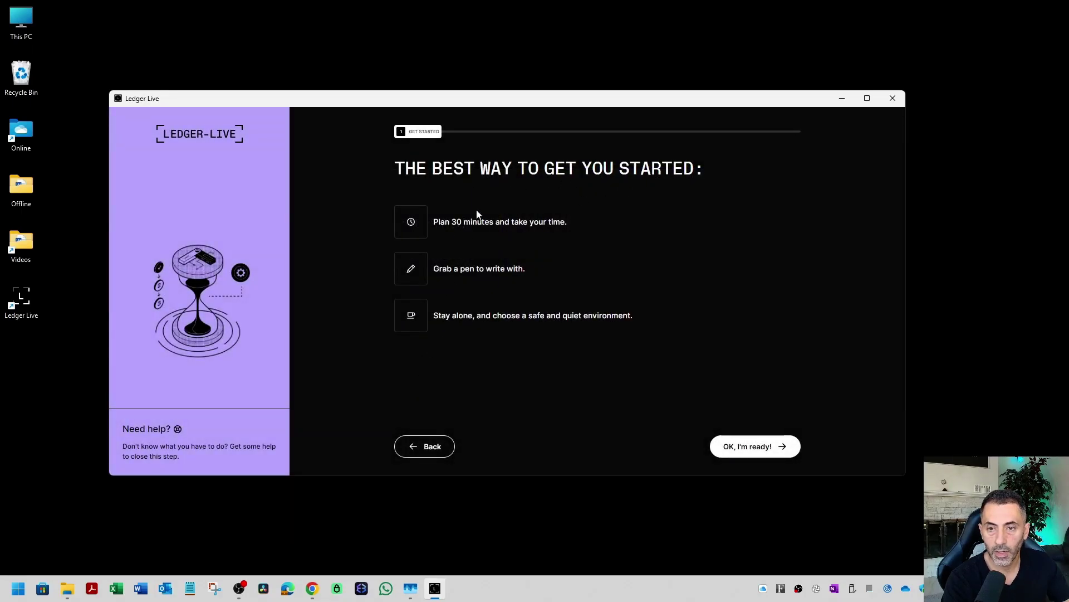
# - Confirm with 'OK, I'm ready!' and advance past power-on to the PIN CODE page
pyautogui.click(752, 443)
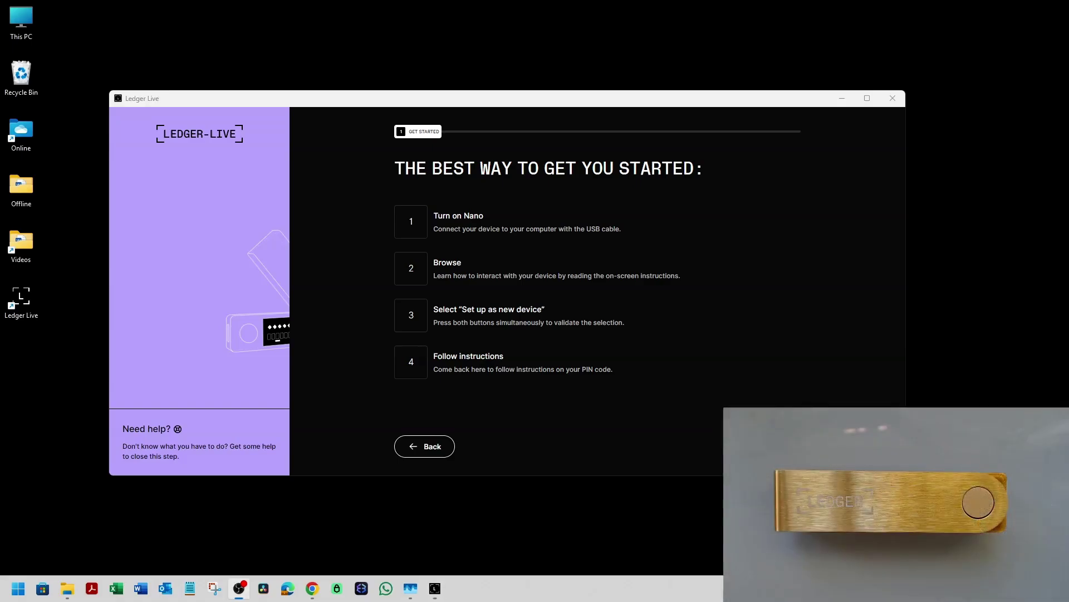
pyautogui.click(752, 443)
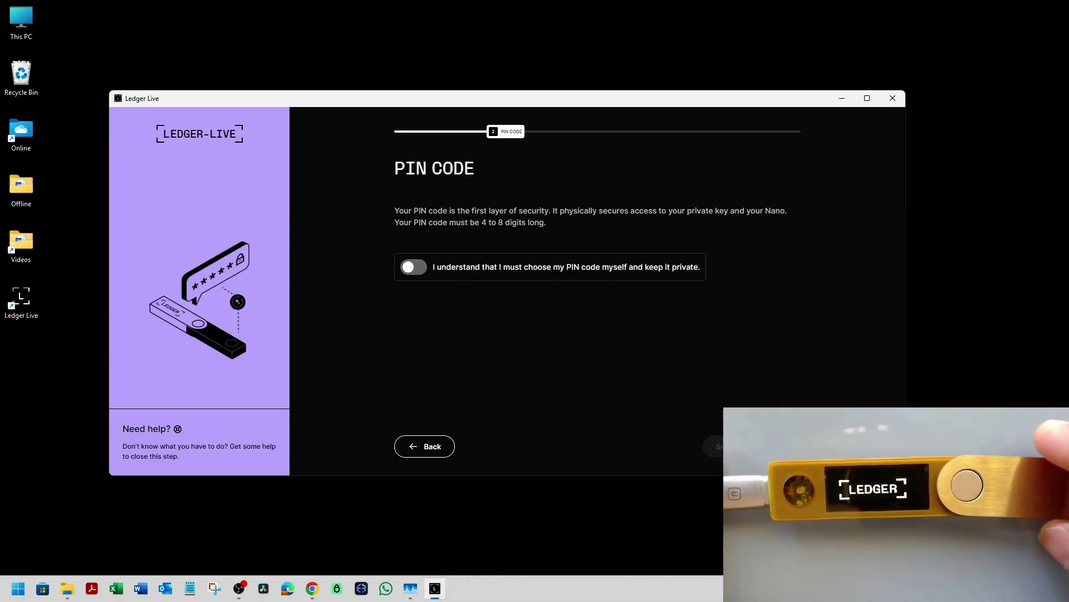
pyautogui.hotkey('alt', 'Tab')
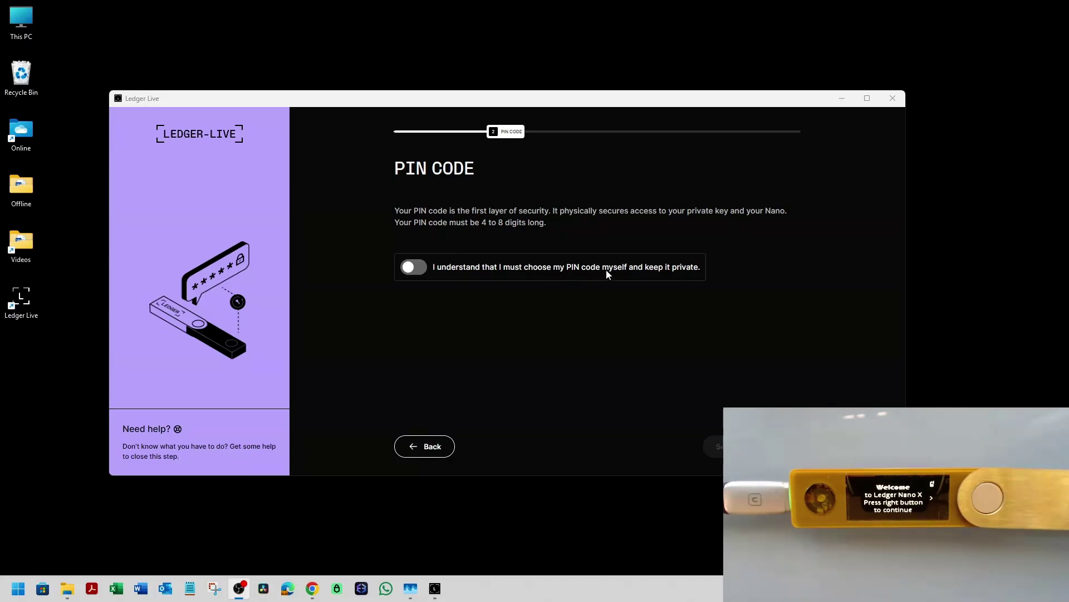
# - Acknowledge that the PIN must stay private and continue to the PIN instructions
pyautogui.click(414, 278)
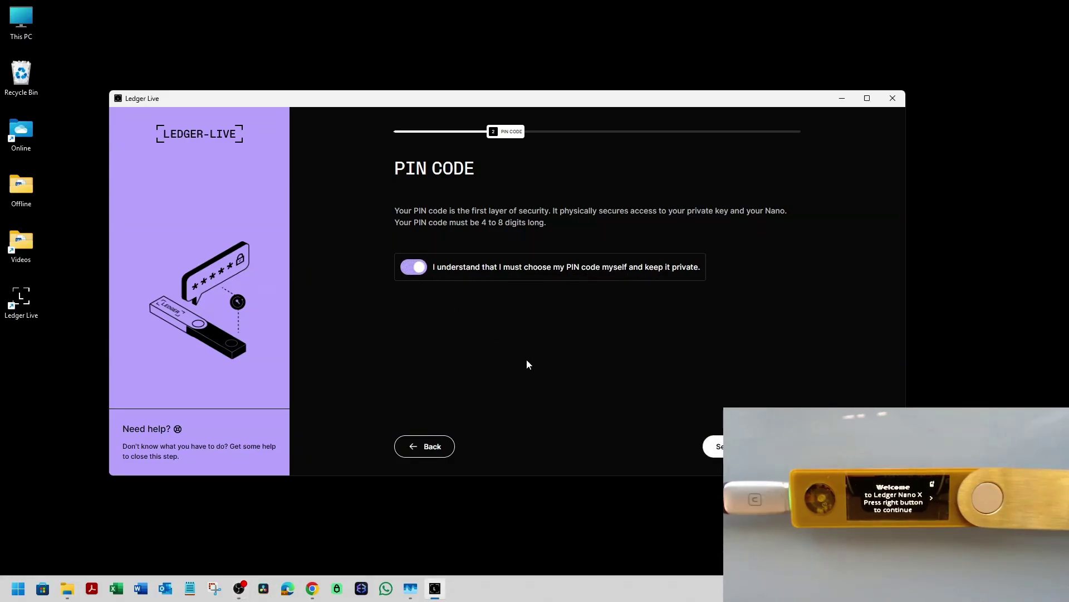
pyautogui.click(714, 446)
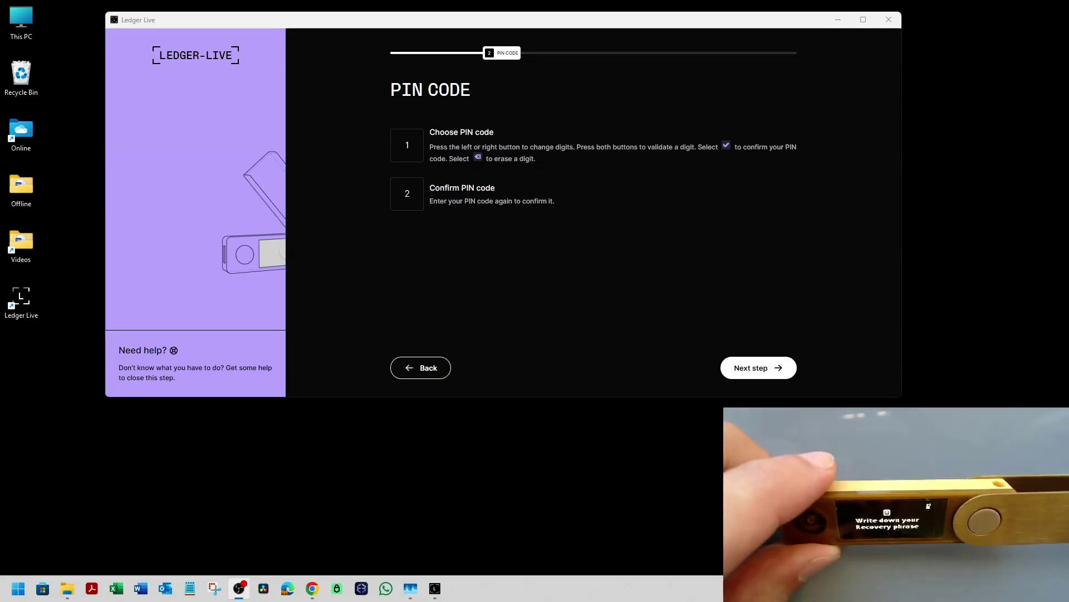
# - Get past the PIN tips, accept the recovery phrase warning, and reach the 24-word instructions
pyautogui.click(747, 367)
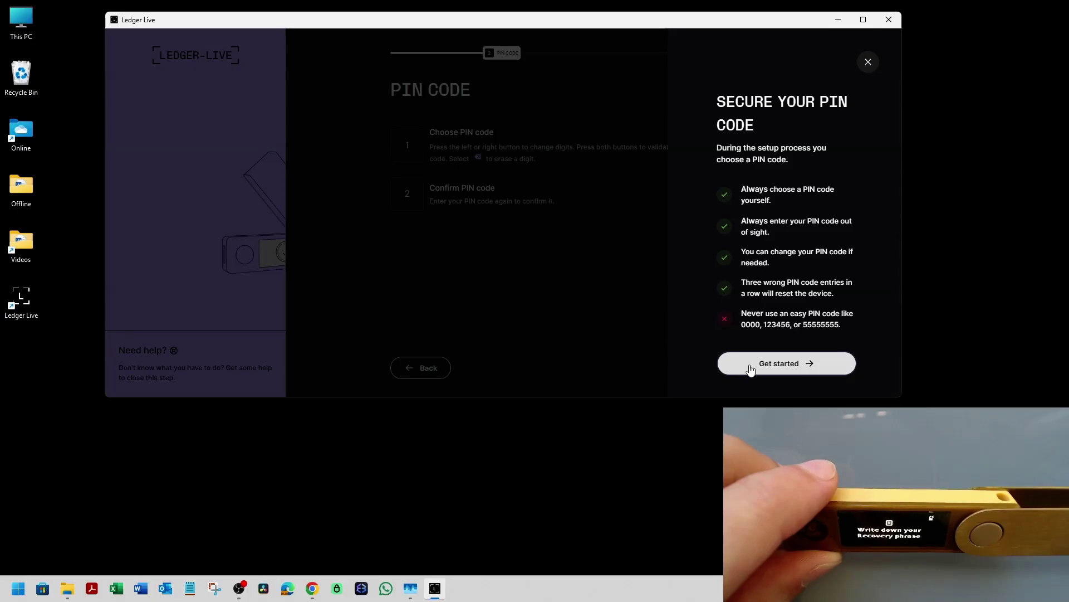
pyautogui.click(780, 363)
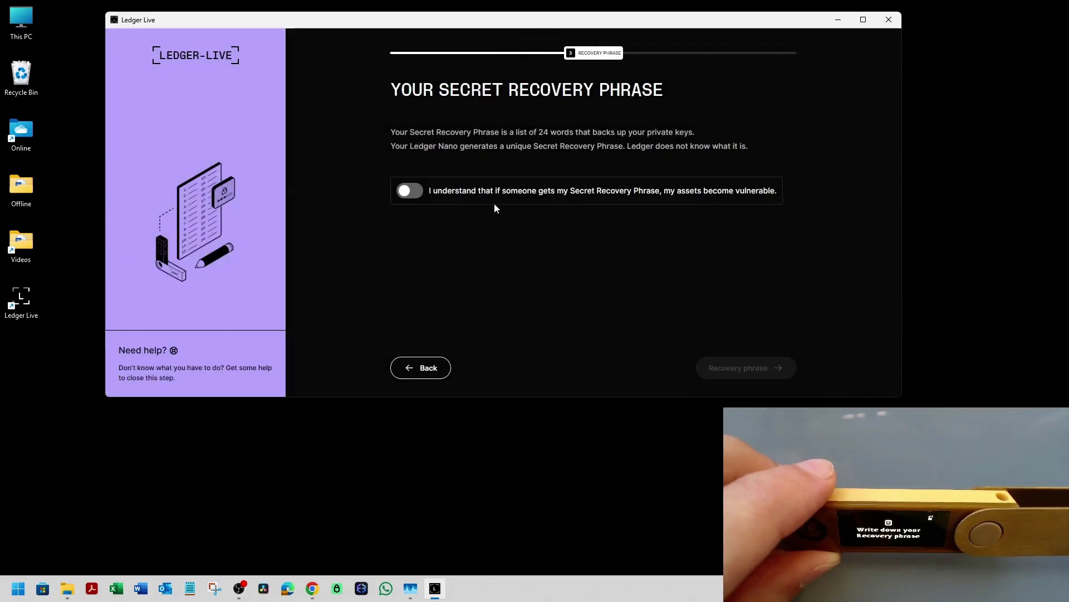
pyautogui.click(413, 192)
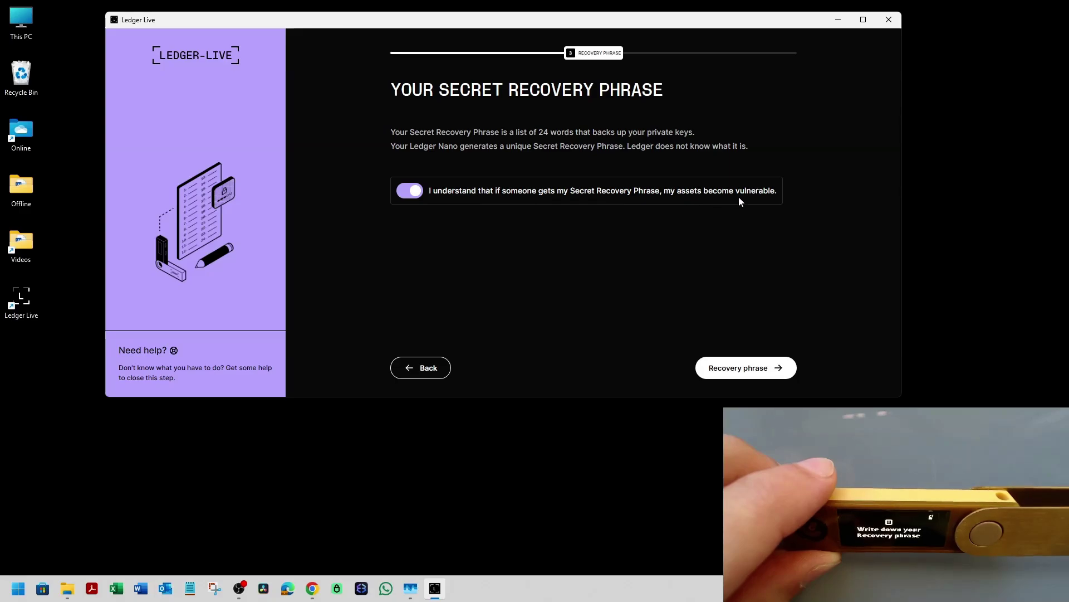
pyautogui.click(759, 370)
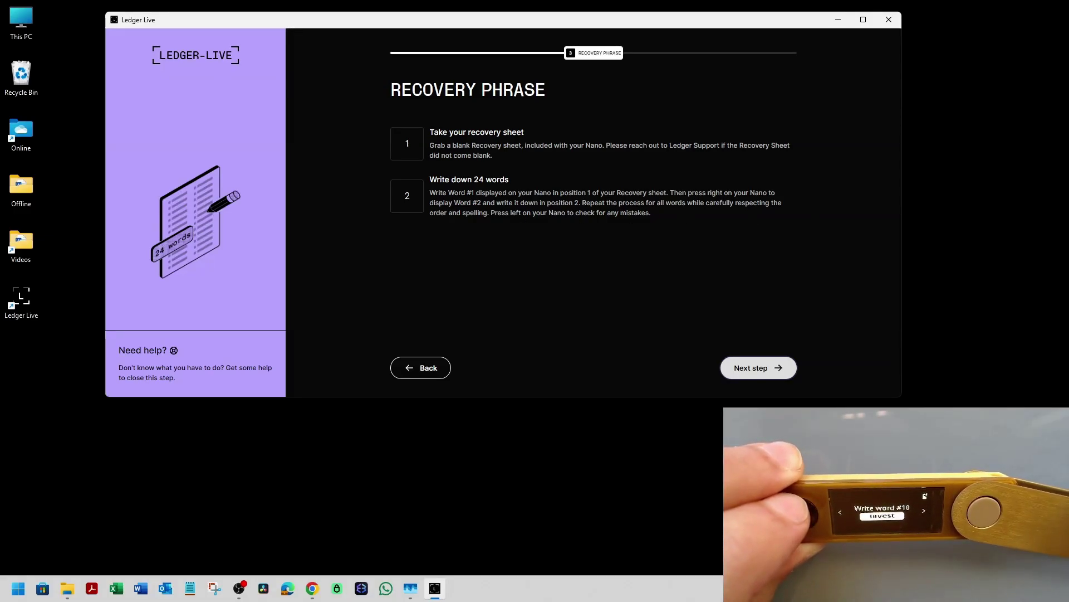
# - Switch away from Ledger Live while writing down the 24 recovery words from the Nano
pyautogui.hotkey('alt', 'Tab')
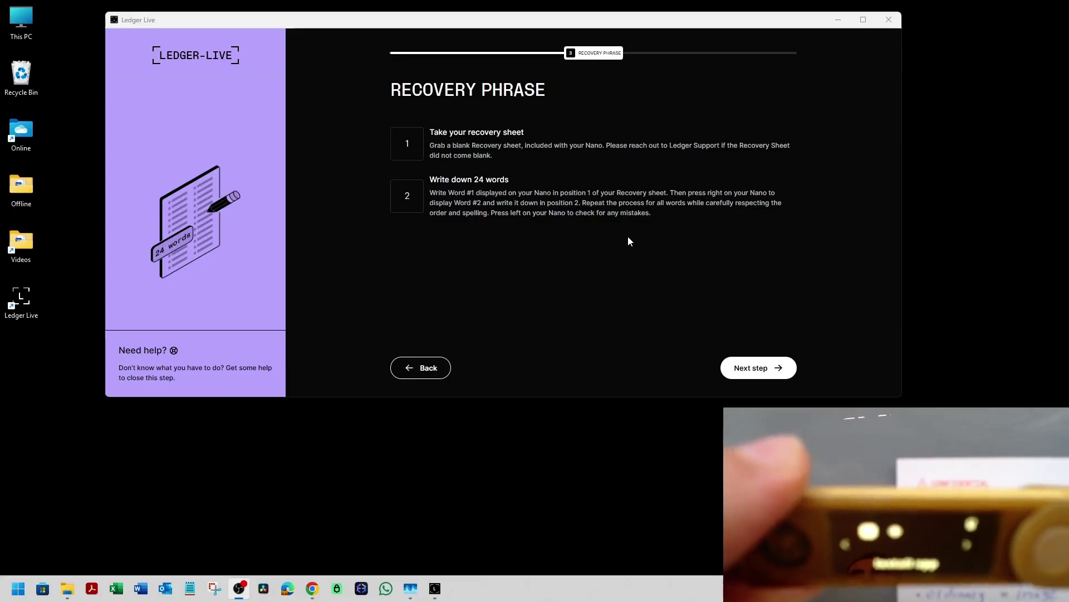
# - Continue past the recovery phrase confirmation and hiding advice to the quiz
pyautogui.click(761, 370)
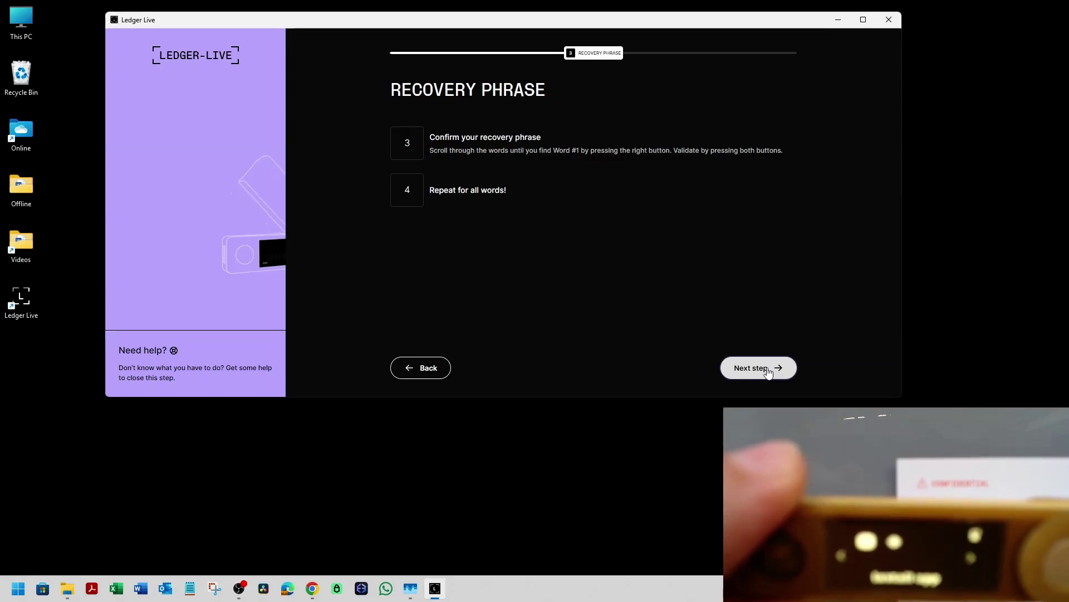
pyautogui.click(761, 370)
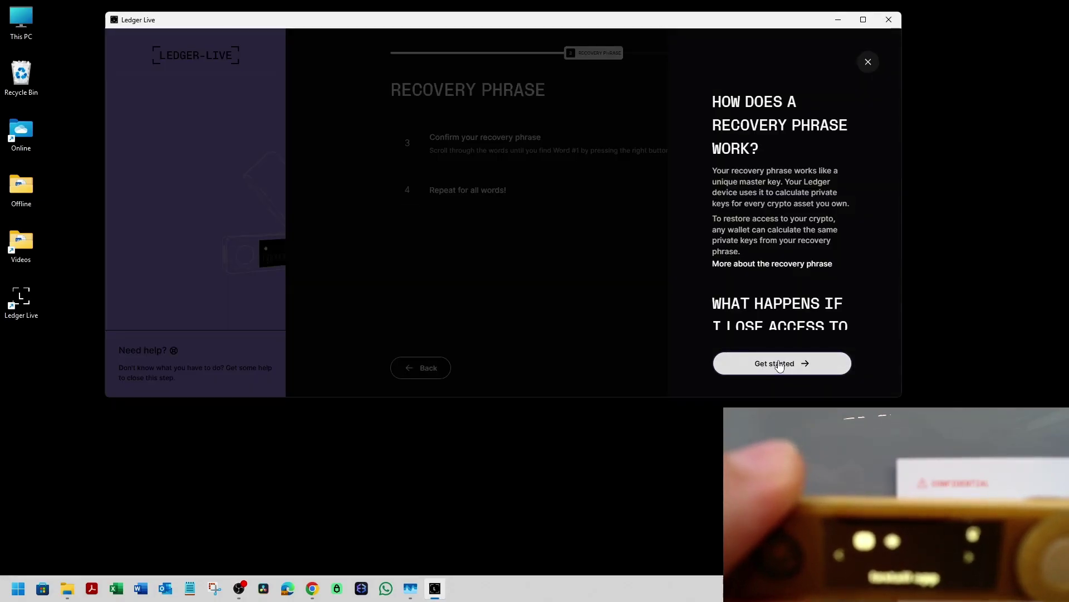
pyautogui.click(779, 366)
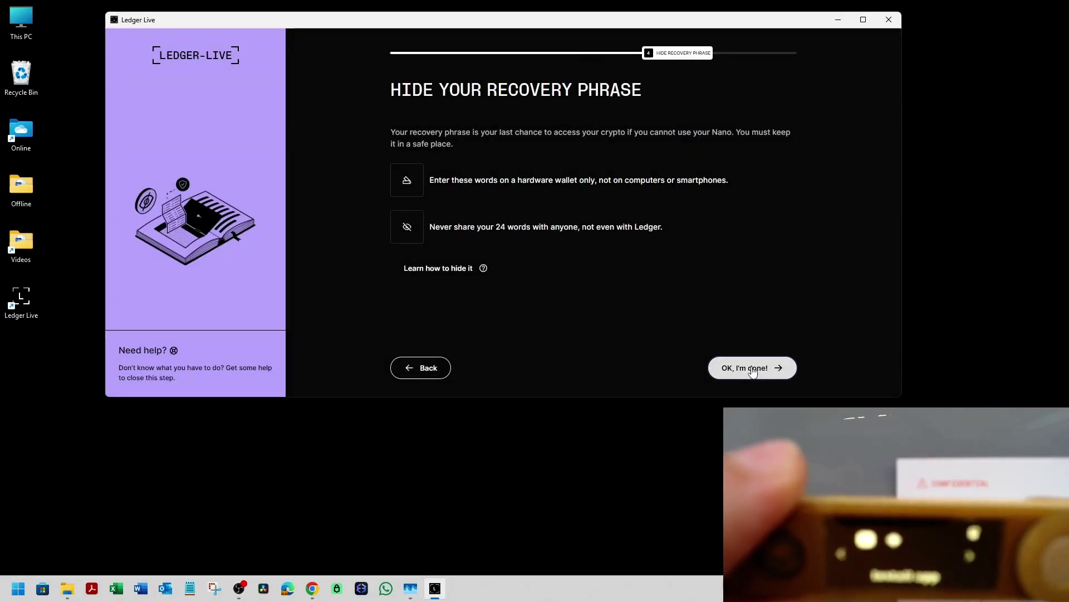
pyautogui.click(756, 372)
pyautogui.click(784, 365)
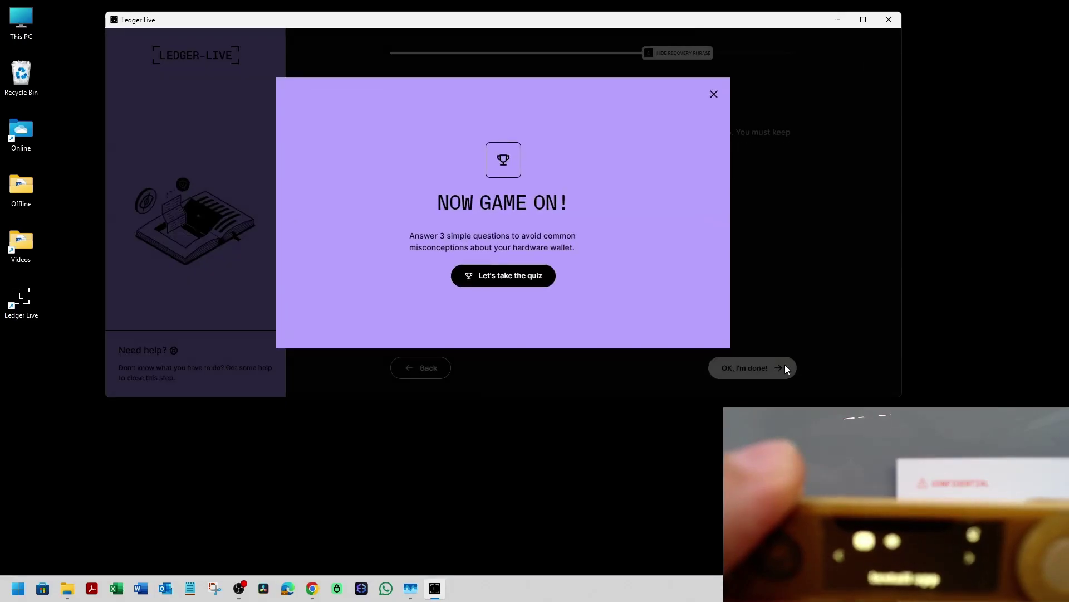
# - Pass the quiz (blockchain, assets vulnerable, private key offline) and reach Genuine Check
pyautogui.click(508, 276)
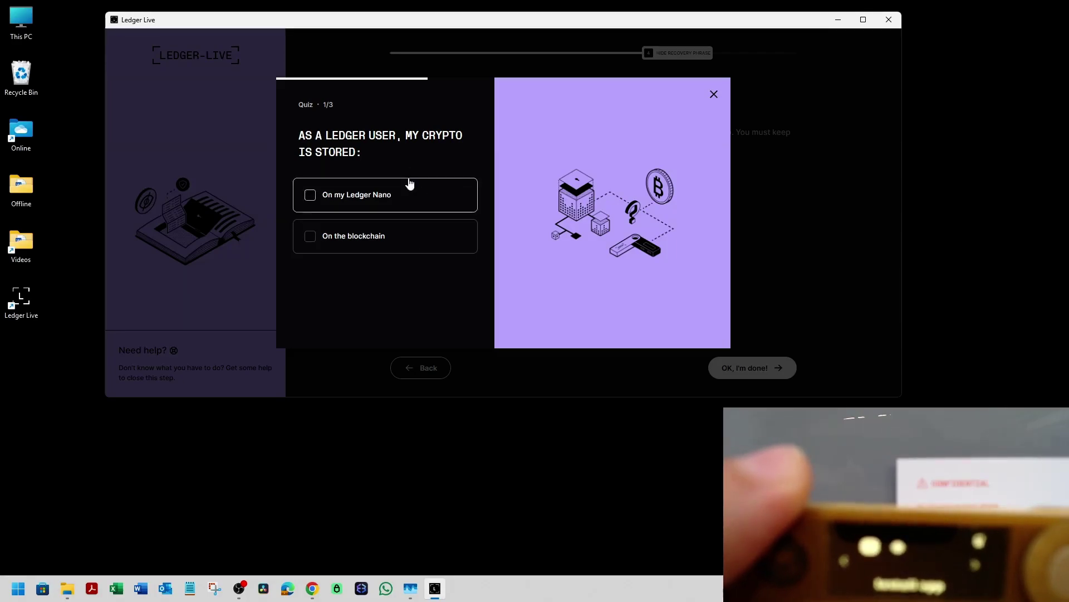
pyautogui.click(392, 246)
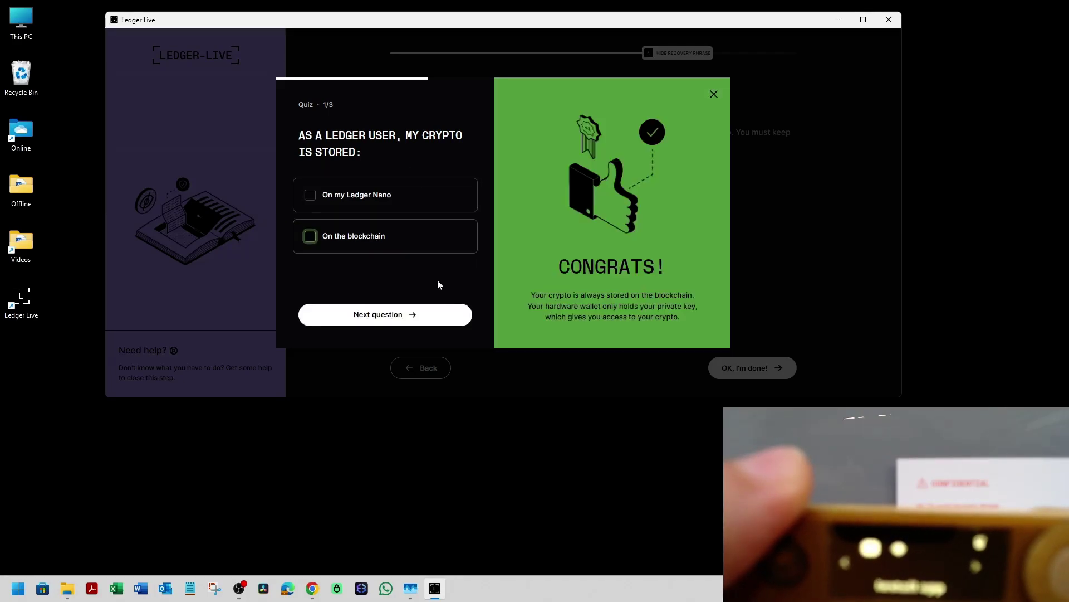
pyautogui.click(402, 316)
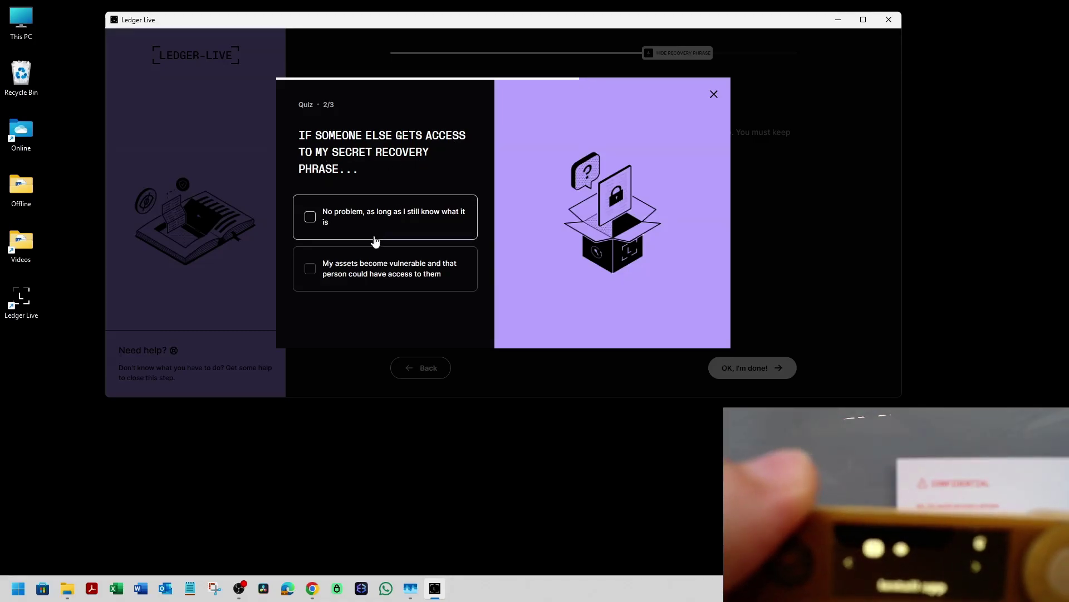
pyautogui.click(358, 276)
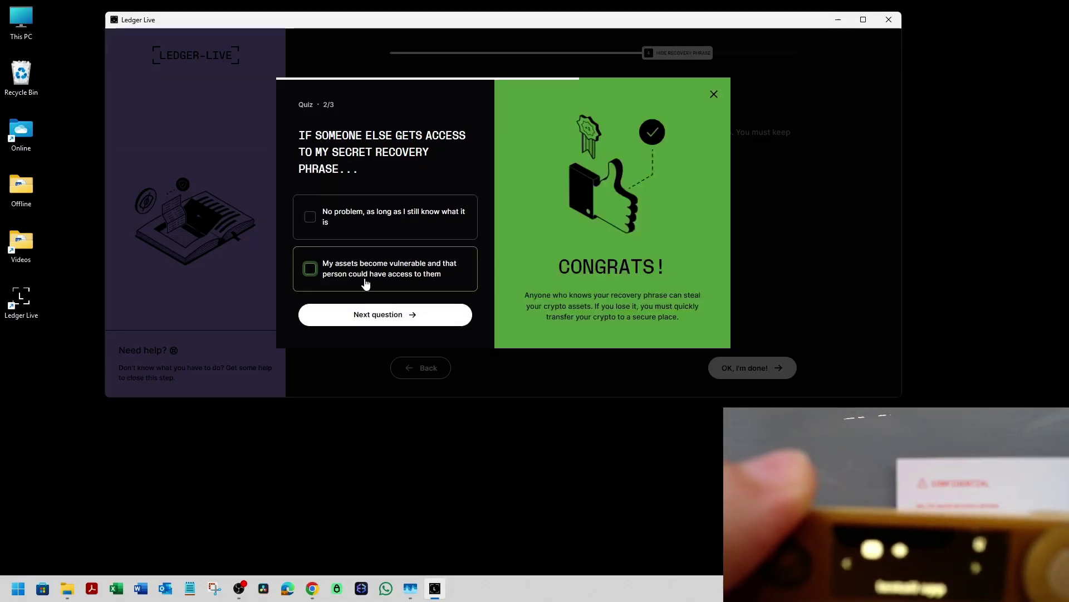
pyautogui.click(370, 315)
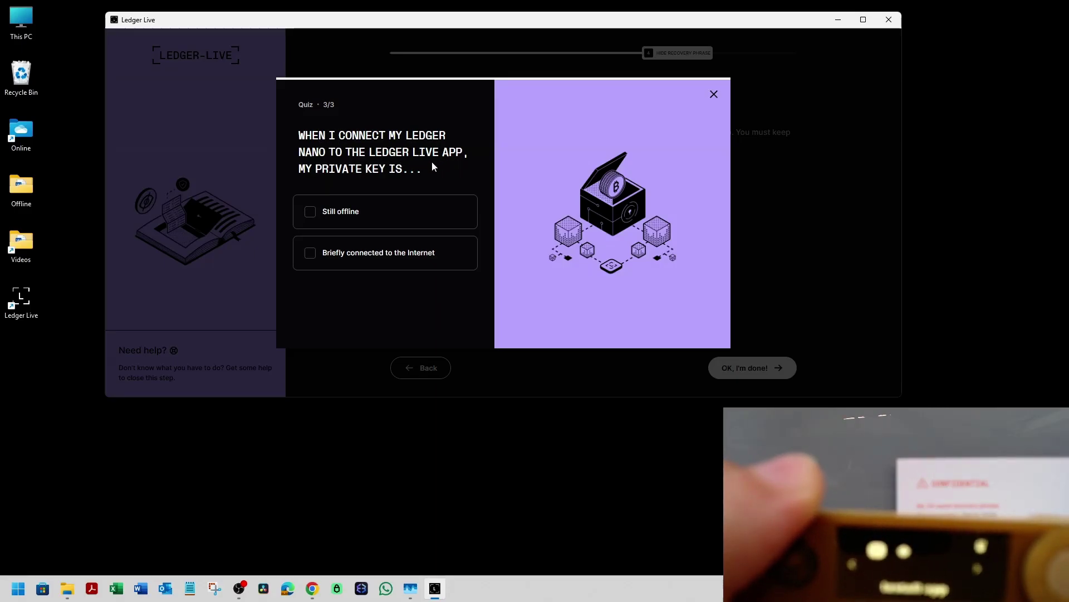
pyautogui.click(365, 211)
pyautogui.click(404, 313)
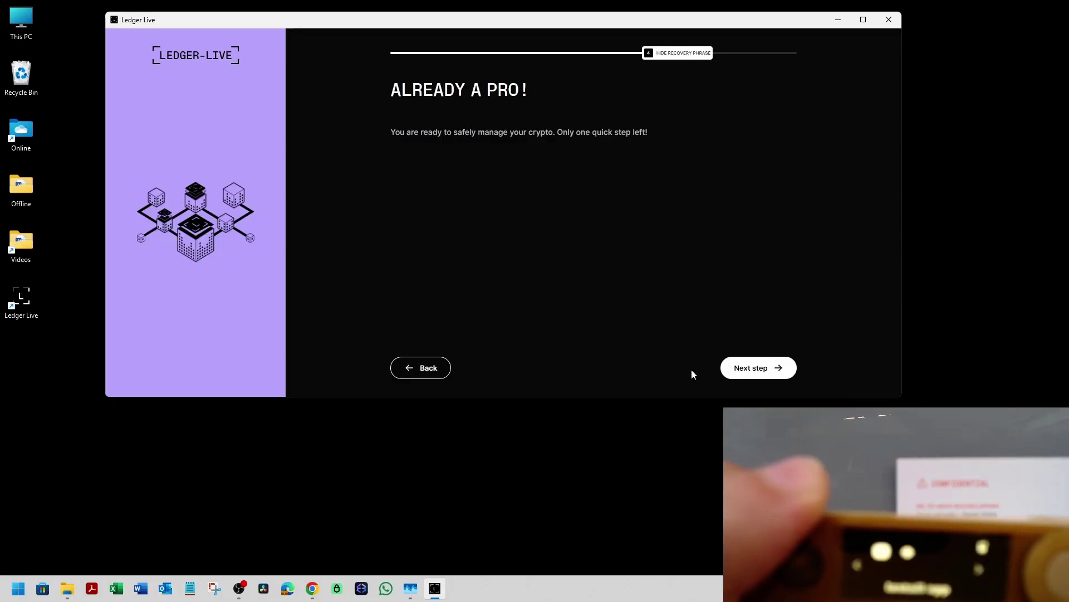
pyautogui.click(768, 370)
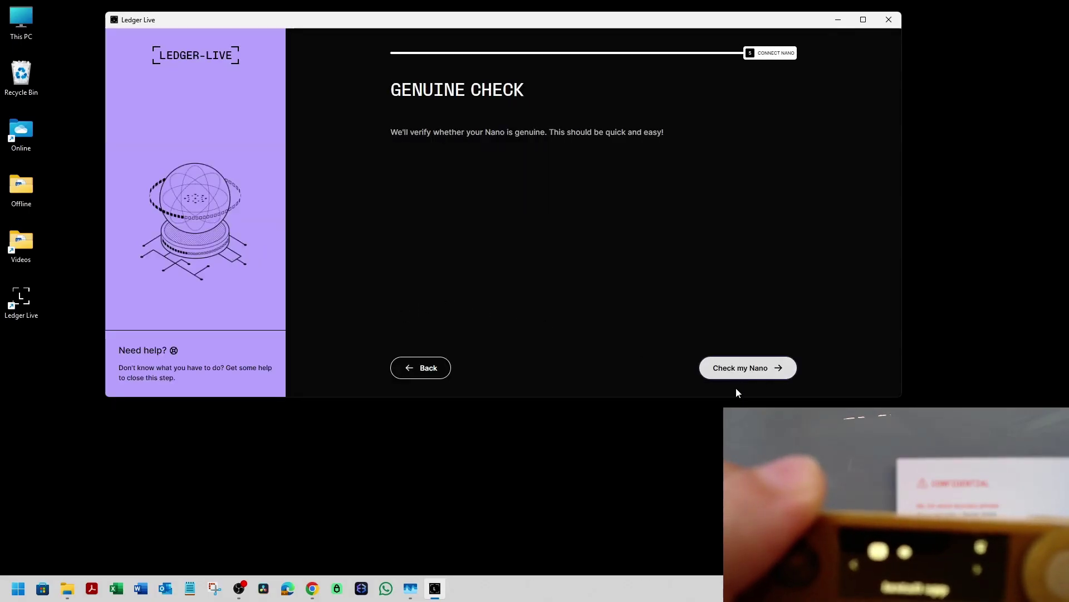
# - Start the Check my Nano genuine verification
pyautogui.click(755, 370)
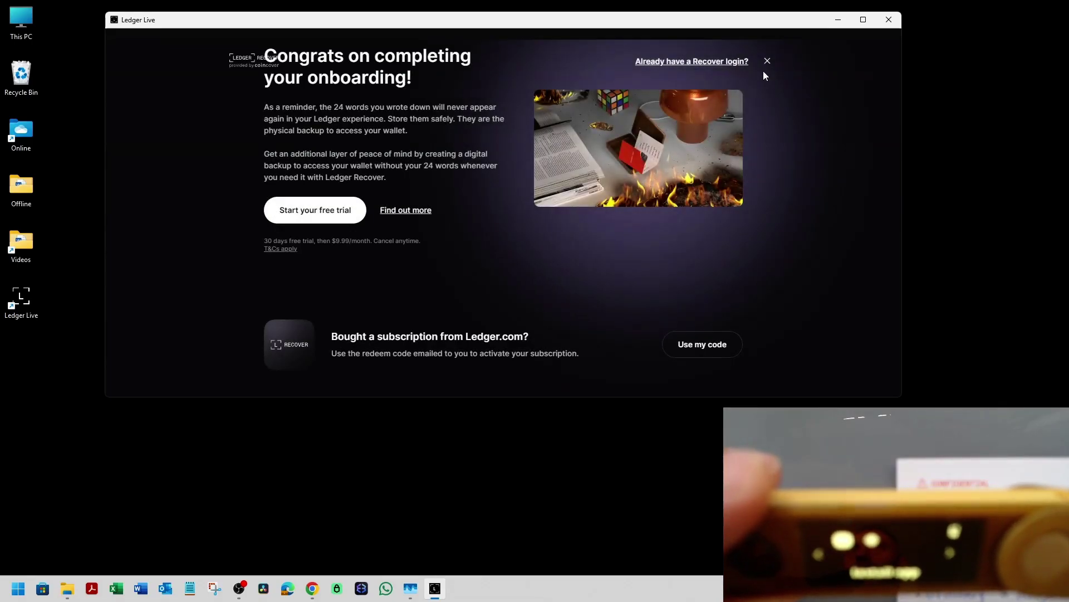
# - Close the Recover offer and scroll down the sidebar
pyautogui.click(768, 62)
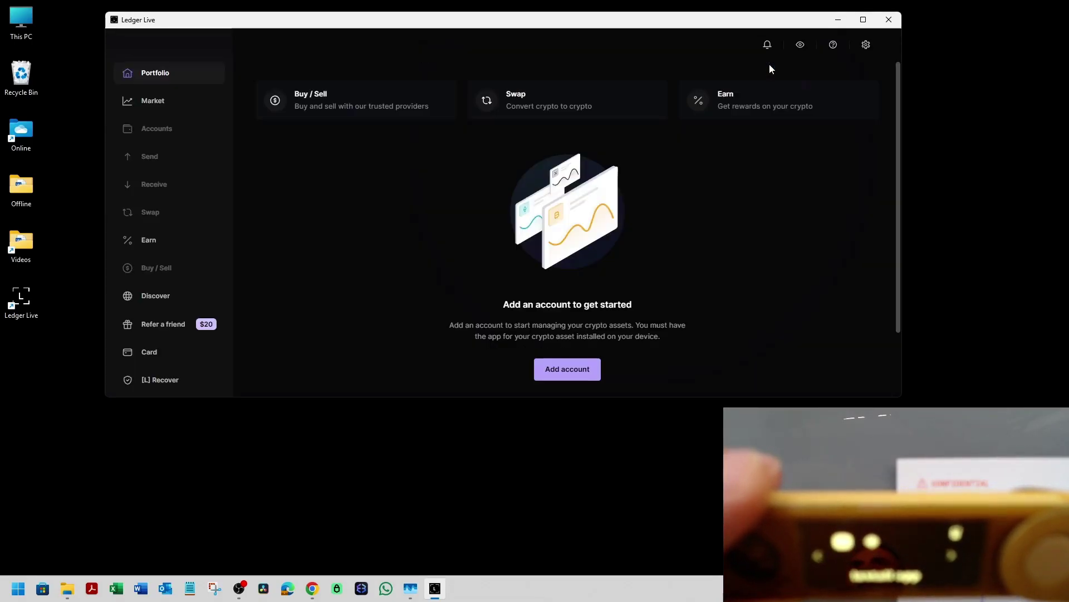
pyautogui.scroll(-3, 491, 261)
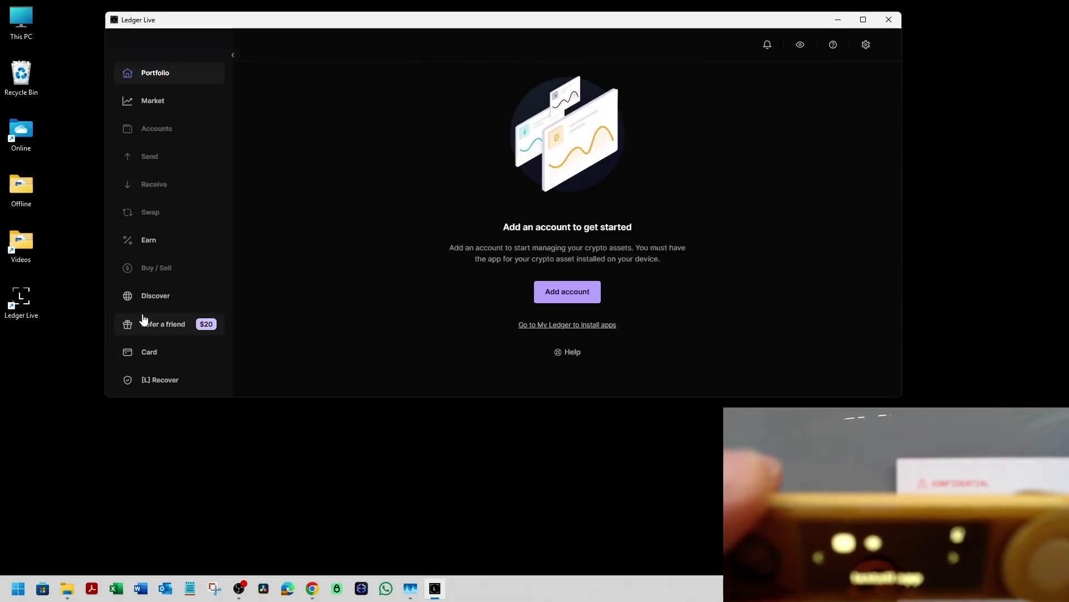